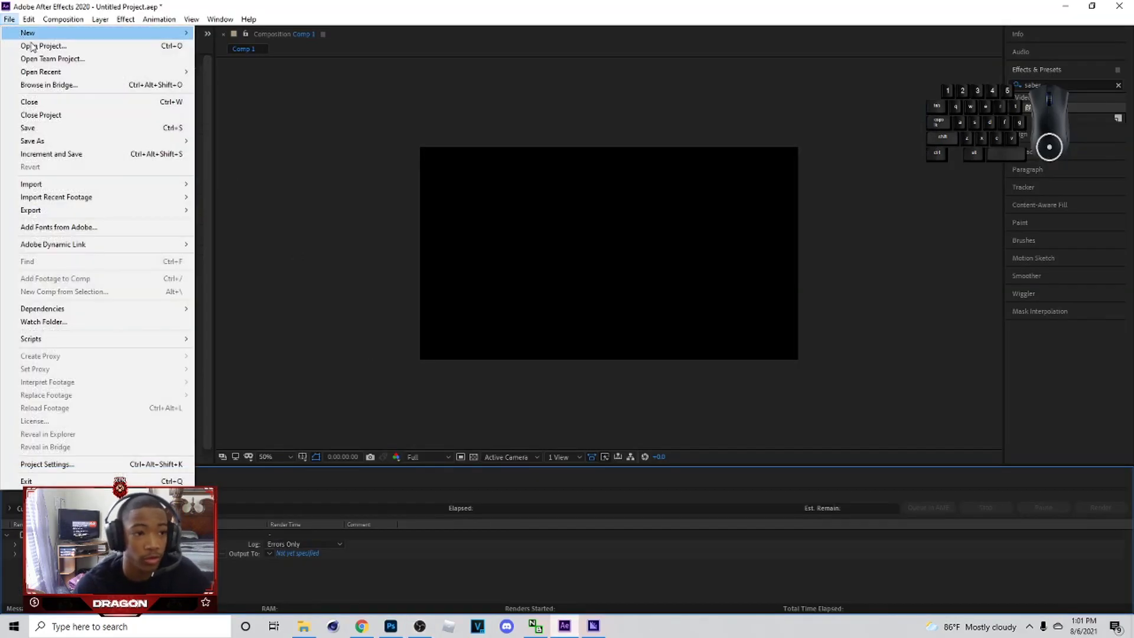
Close the open project without saving and create a 1280 x 720 composition named Comp 1, 30 fps, 15 seconds long
{"action": "left_click", "coordinate": [80, 114]}
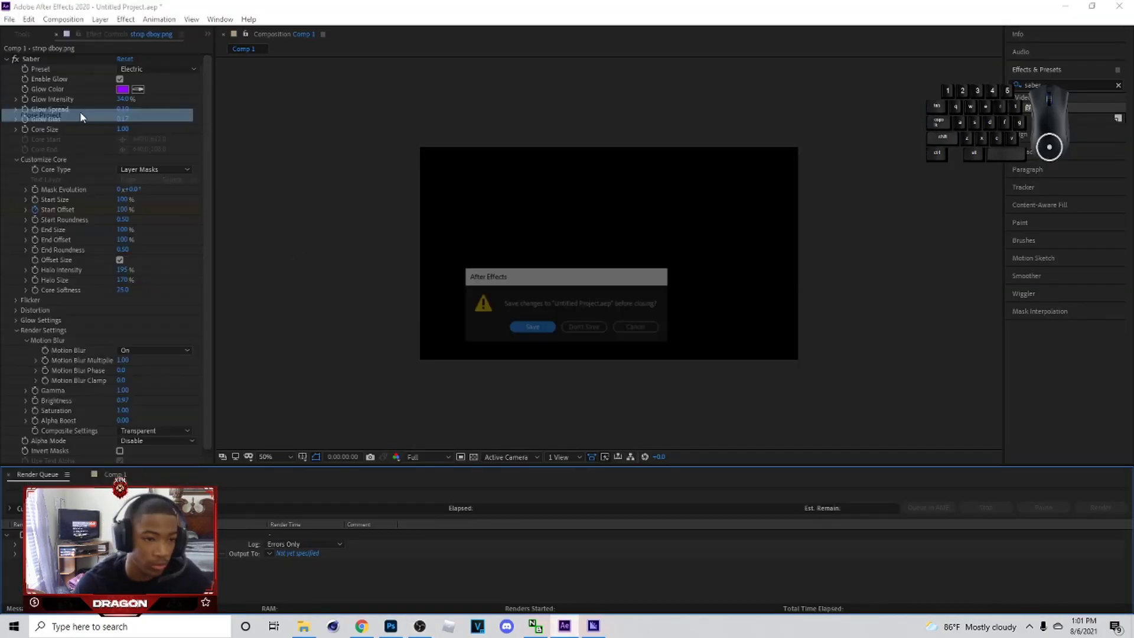
{"action": "left_click", "coordinate": [571, 328]}
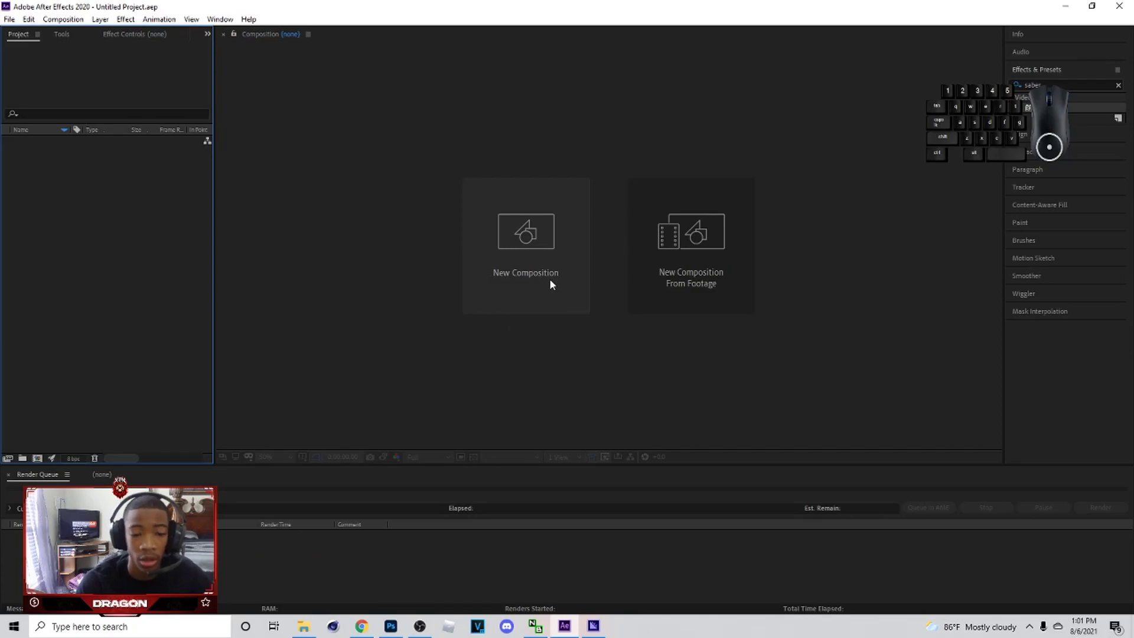
{"action": "left_click", "coordinate": [549, 278]}
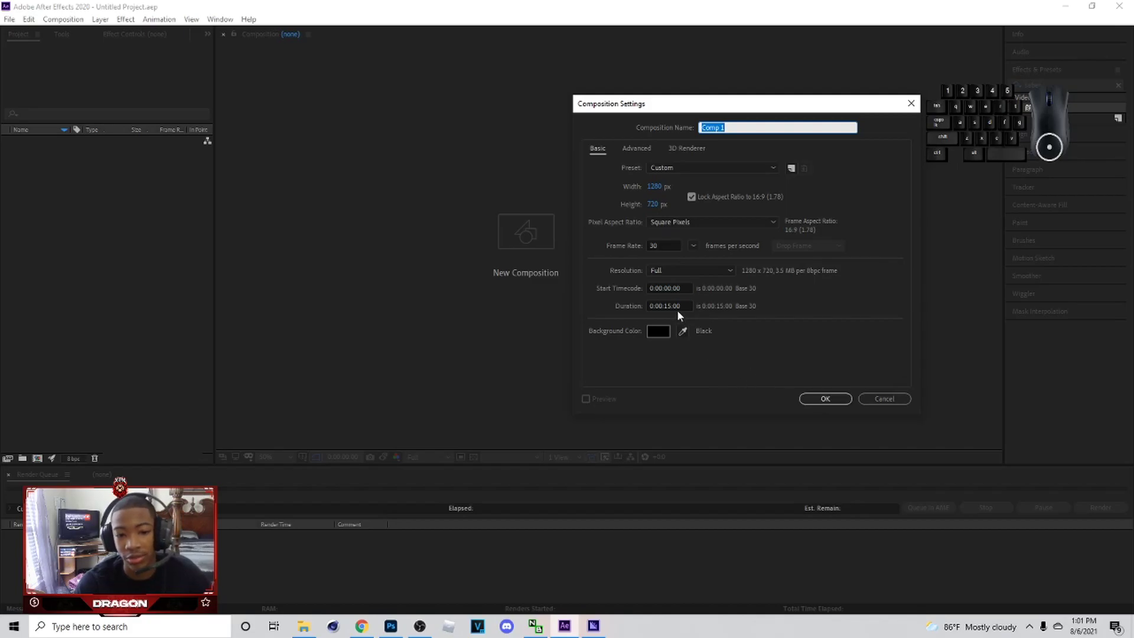
{"action": "left_click", "coordinate": [825, 398]}
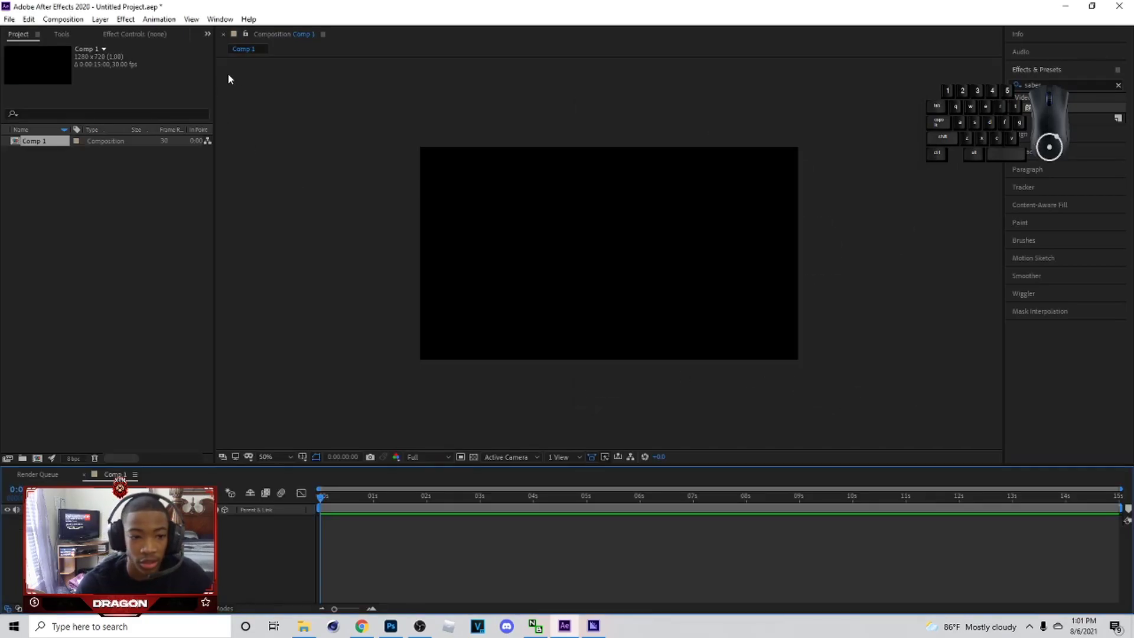
Import dragon no cc.mov from the Seagate Portable Drive (F:) and place it in Comp 1
{"action": "left_click", "coordinate": [3, 19]}
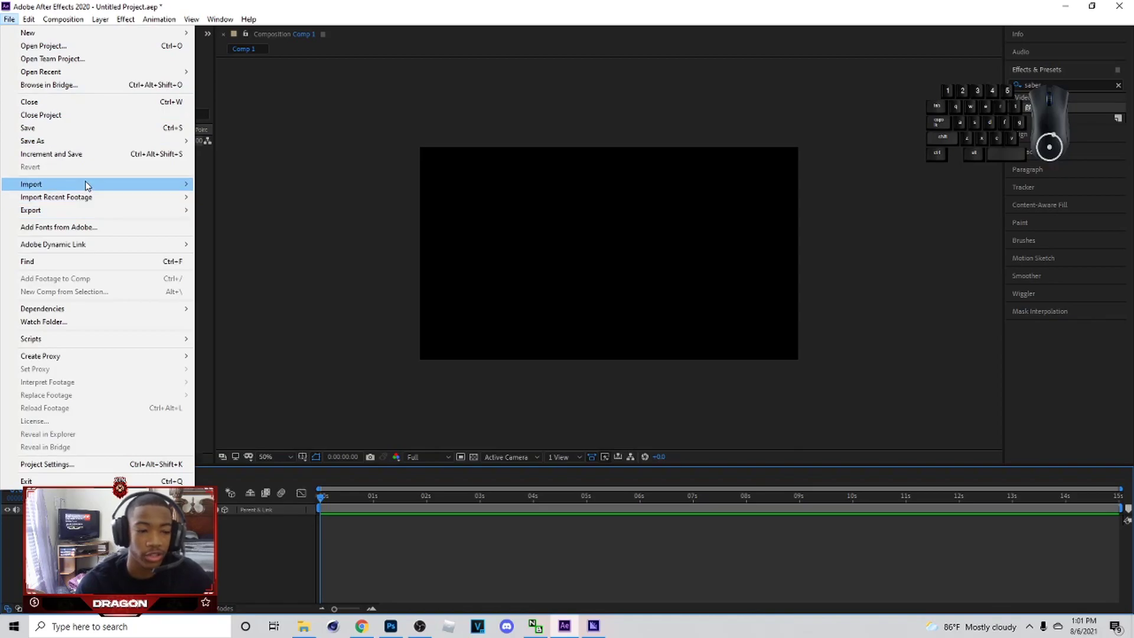
{"action": "mouse_move", "coordinate": [84, 184]}
{"action": "left_click", "coordinate": [262, 188]}
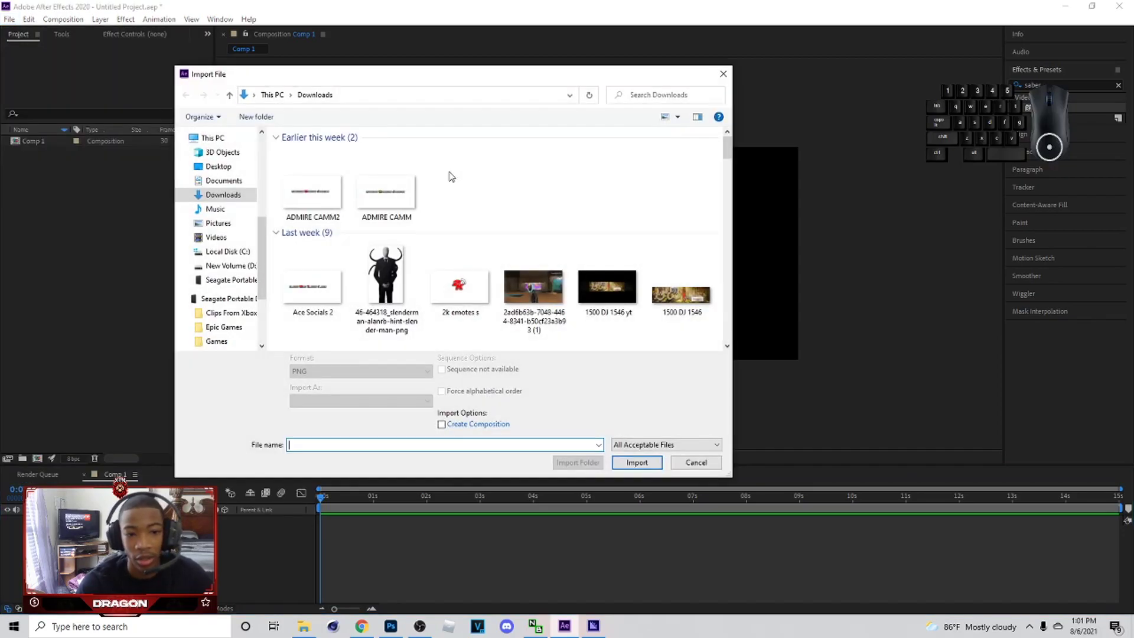
{"action": "left_click", "coordinate": [237, 180]}
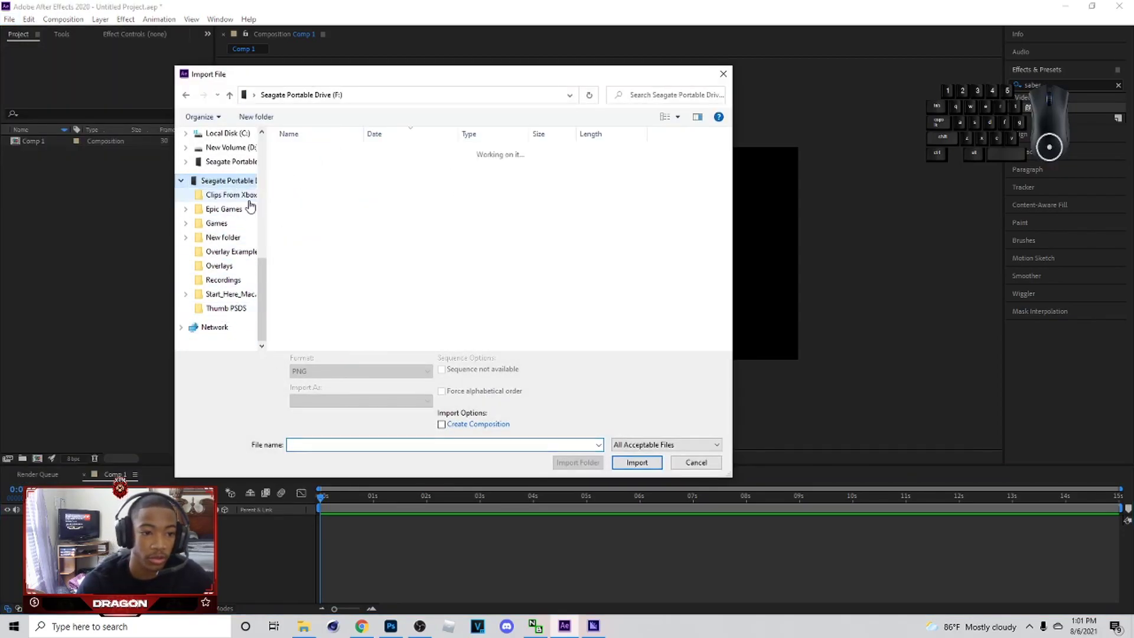
{"action": "left_click", "coordinate": [387, 444]}
{"action": "type", "text": "drag"}
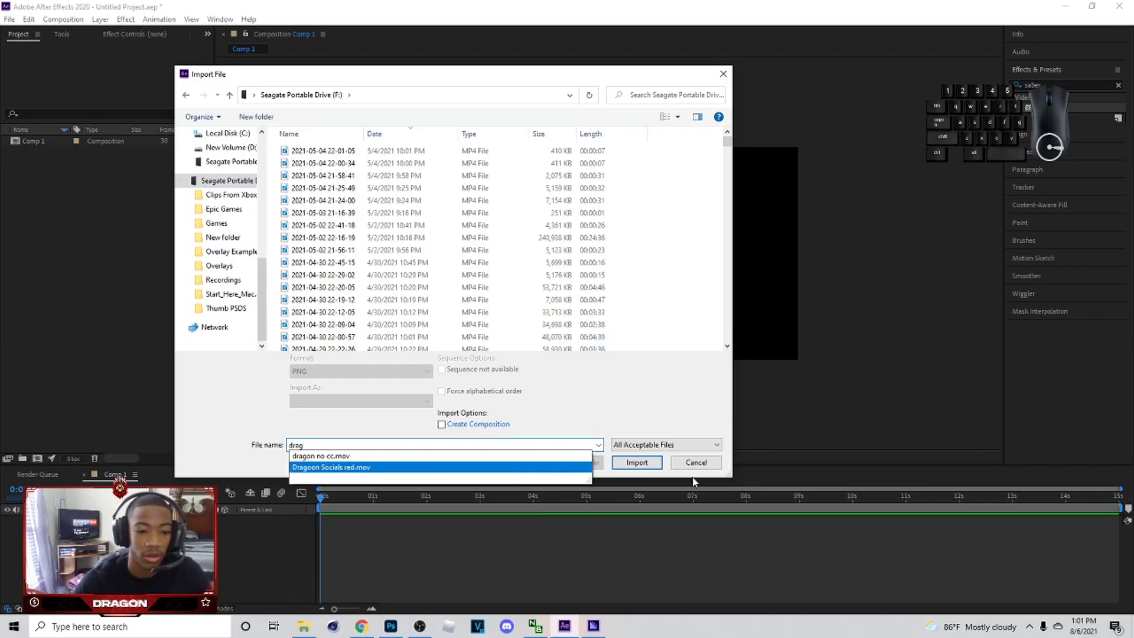
{"action": "left_click", "coordinate": [378, 455]}
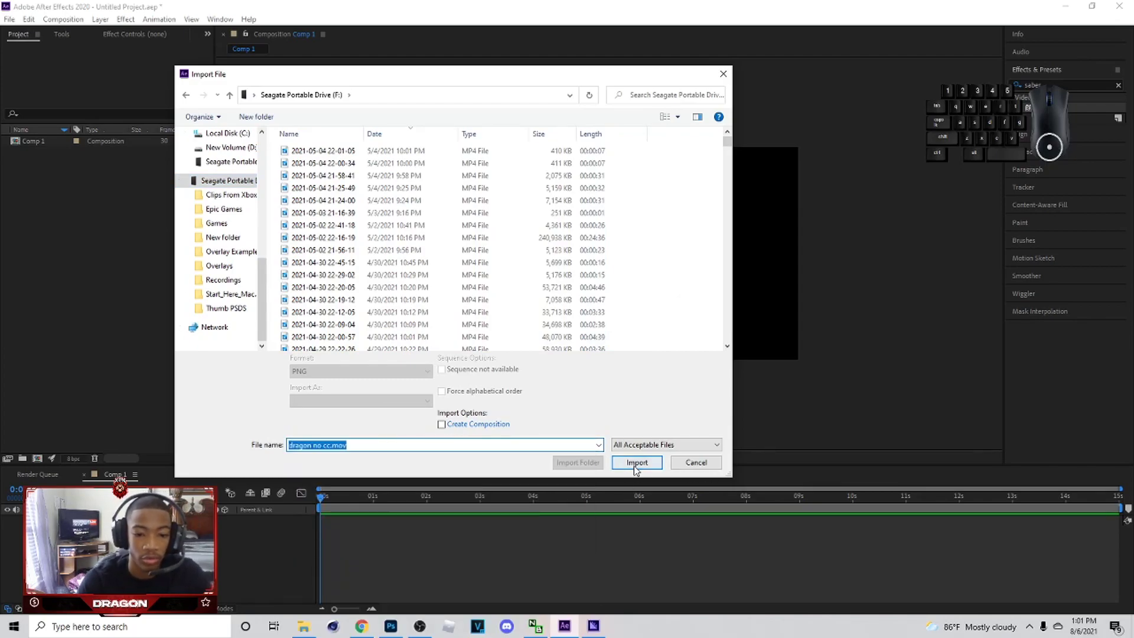
{"action": "left_click", "coordinate": [636, 465]}
{"action": "left_click_drag", "start_coordinate": [56, 146], "coordinate": [100, 531]}
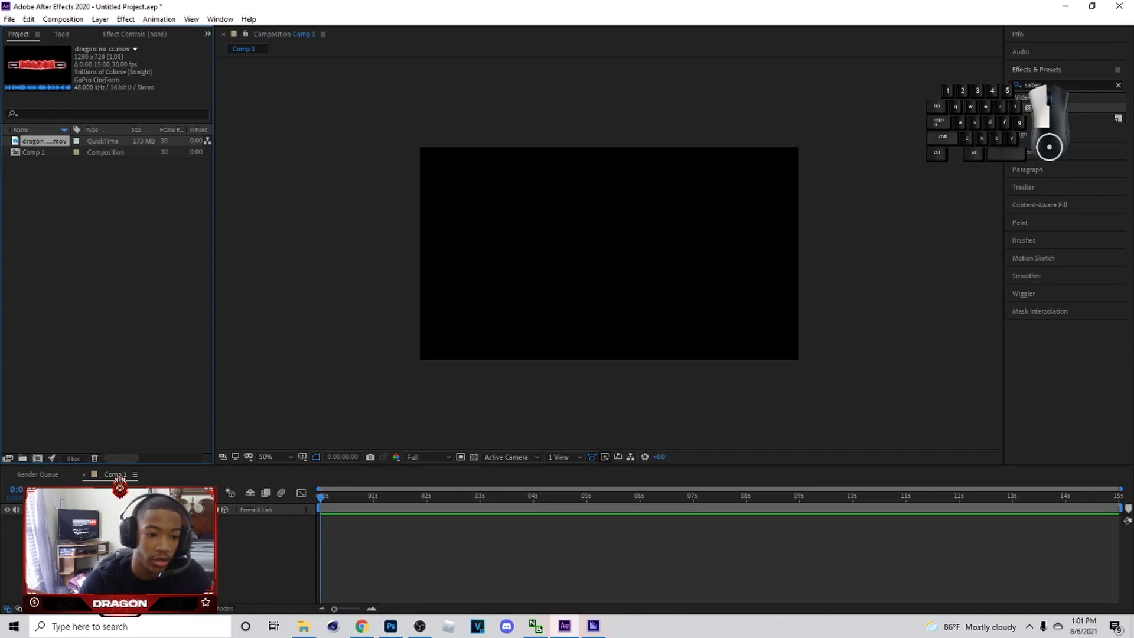
{"action": "left_click_drag", "start_coordinate": [42, 140], "coordinate": [573, 362]}
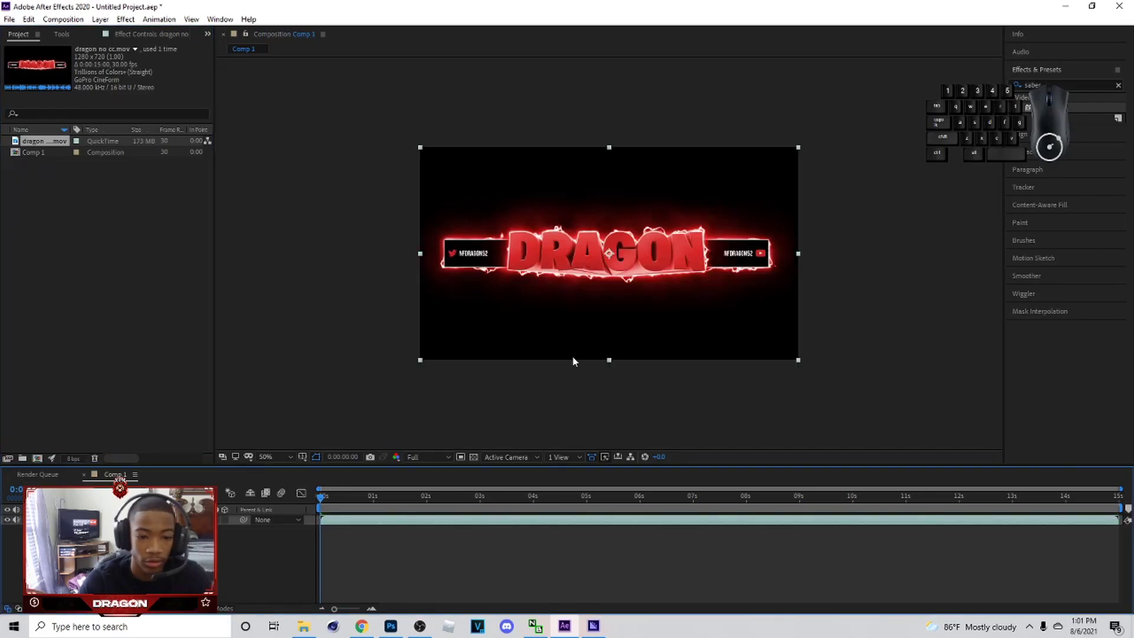
Toggle the transparency grid on and off to check the clip's transparent background
{"action": "left_click", "coordinate": [473, 458]}
{"action": "left_click", "coordinate": [473, 457]}
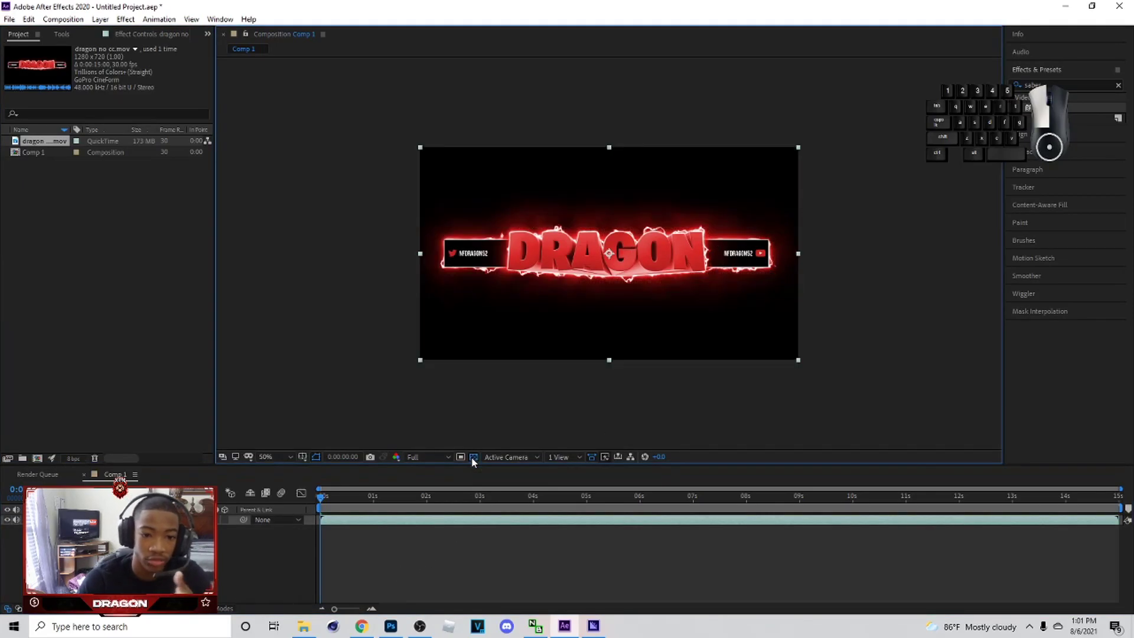
{"action": "left_click", "coordinate": [473, 458]}
{"action": "left_click", "coordinate": [473, 458]}
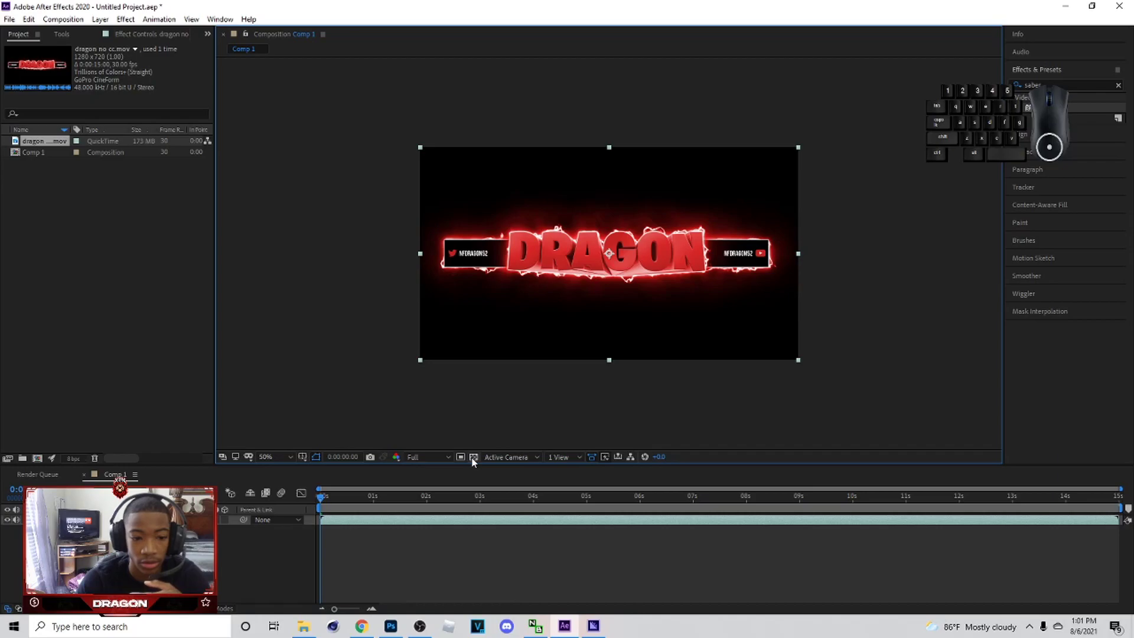
{"action": "left_click", "coordinate": [473, 458]}
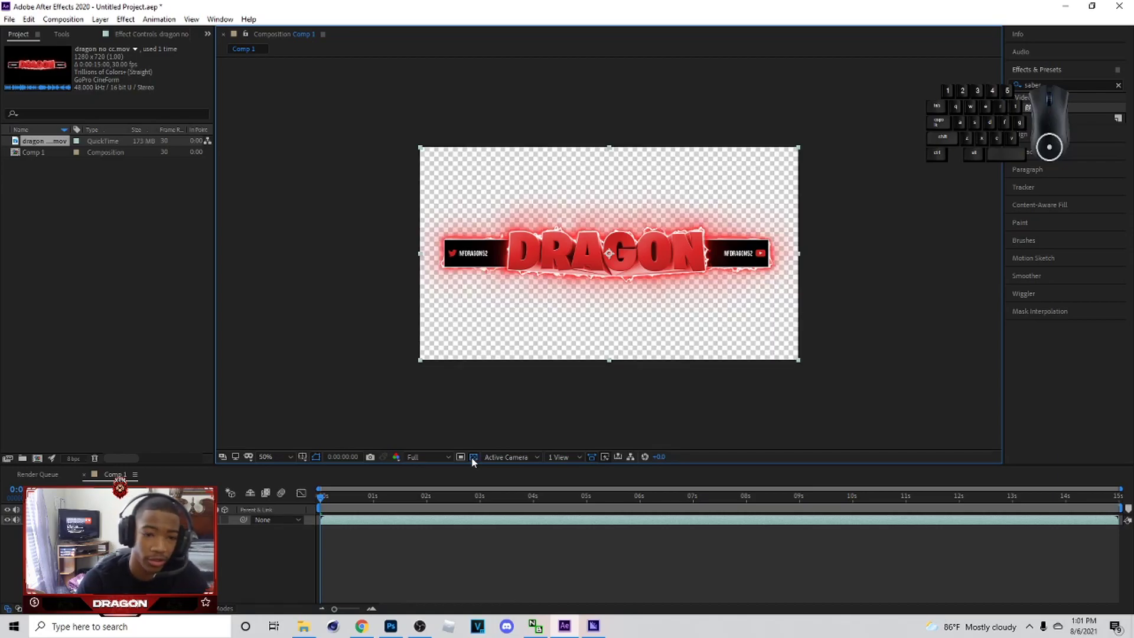
{"action": "left_click", "coordinate": [473, 457]}
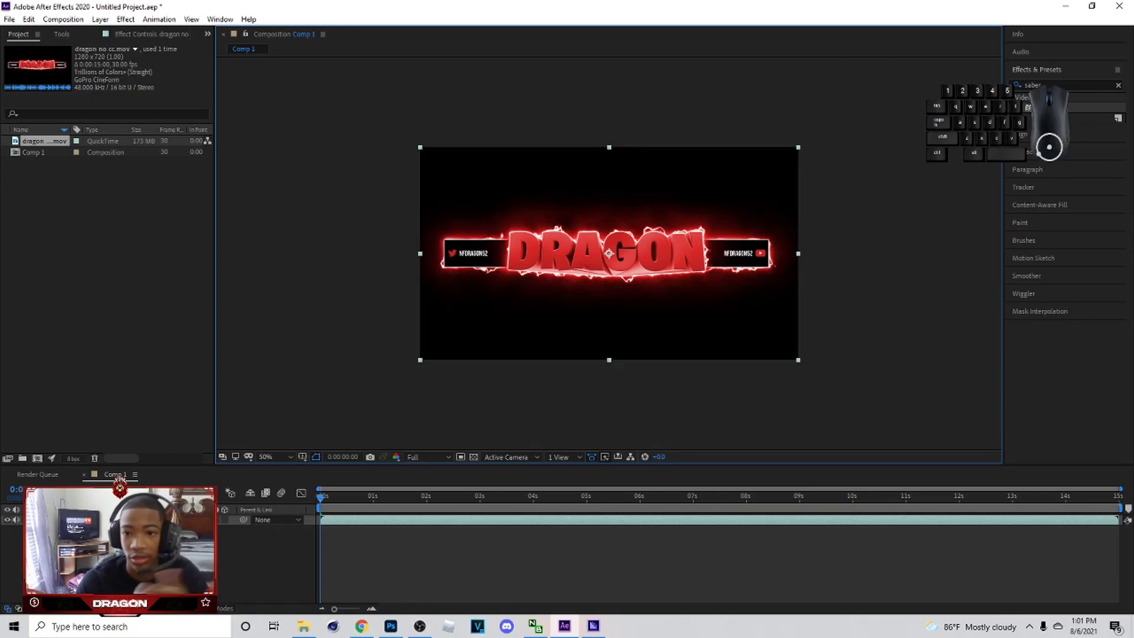
Apply the Hue/Saturation effect to the dragon no cc.mov layer and enable Channel Range keyframing at the start of the composition
{"action": "left_click", "coordinate": [1110, 89]}
{"action": "type", "text": "hue"}
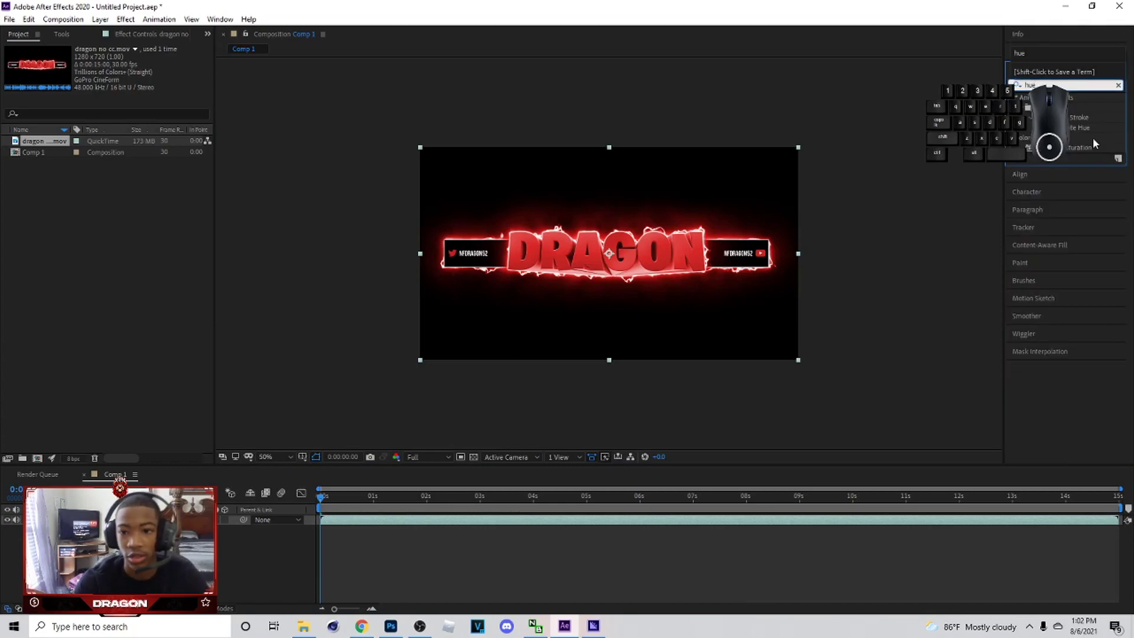
{"action": "left_click_drag", "start_coordinate": [1085, 148], "coordinate": [112, 519]}
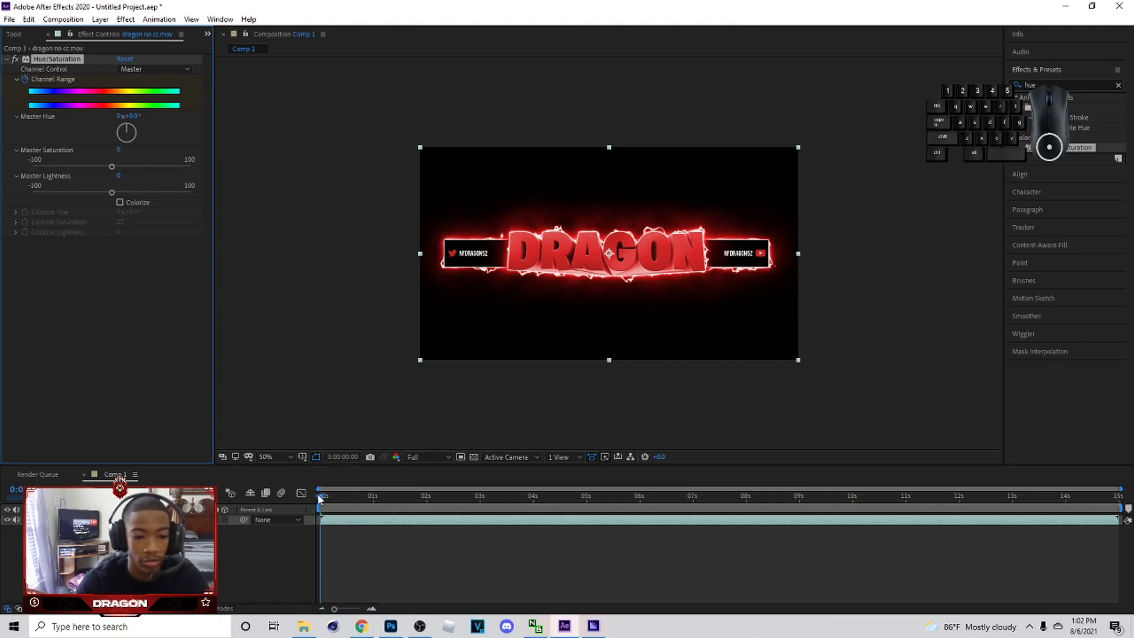
Set the Master Hue to one full revolution (1x+0.0°) at the composition's last frame, 0:00:14:29
{"action": "left_click_drag", "start_coordinate": [319, 499], "coordinate": [1127, 519]}
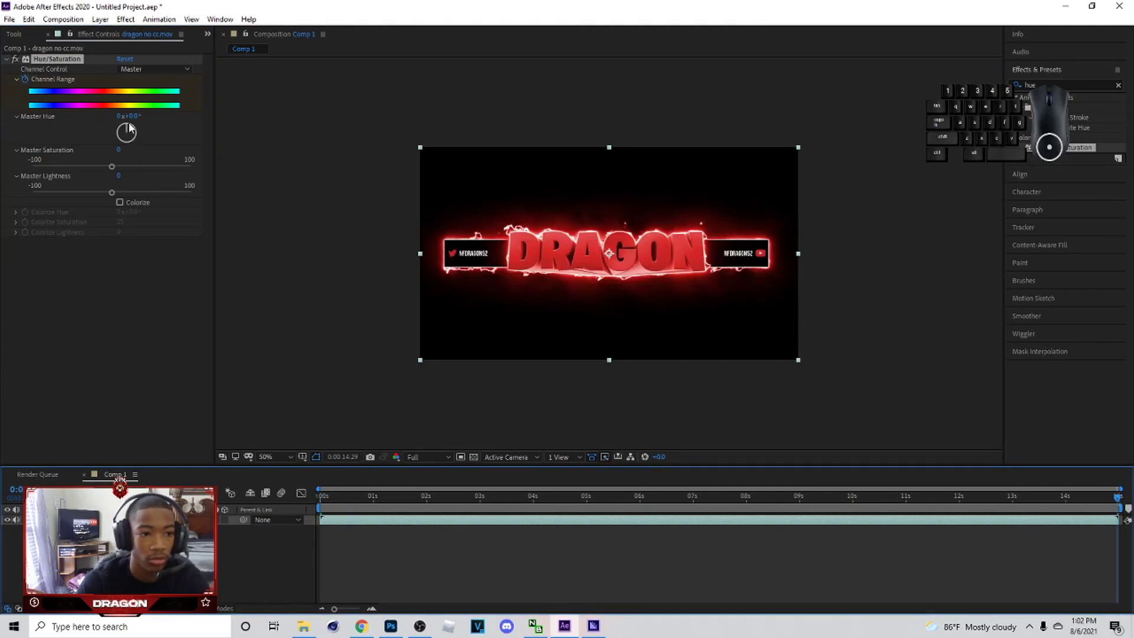
{"action": "left_click_drag", "start_coordinate": [130, 127], "coordinate": [128, 102]}
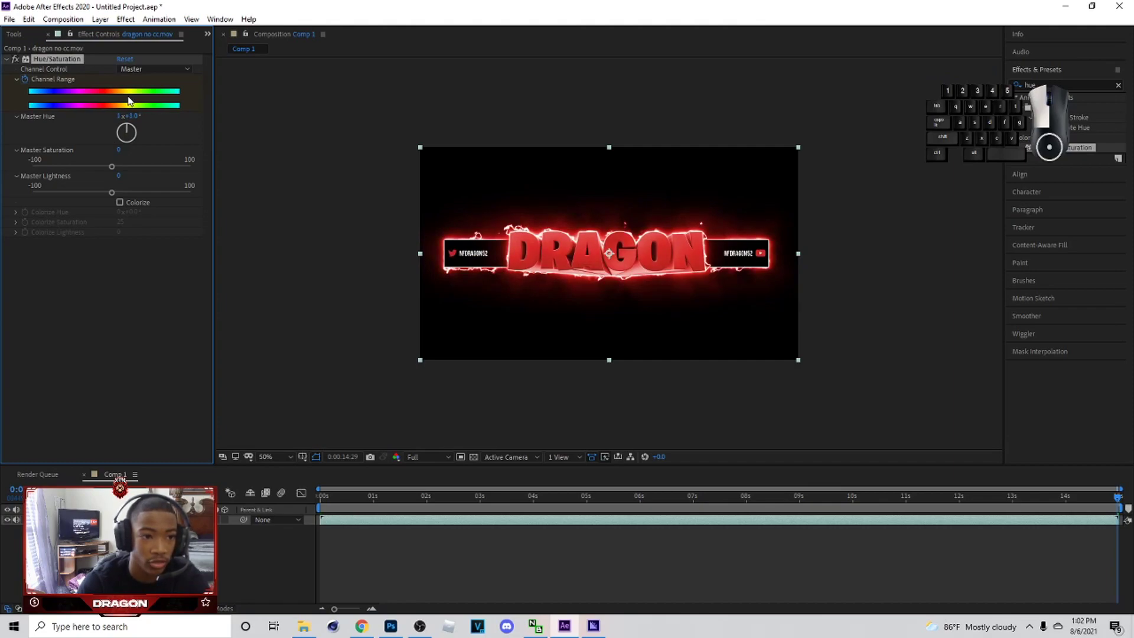
{"action": "left_click_drag", "start_coordinate": [128, 101], "coordinate": [128, 101]}
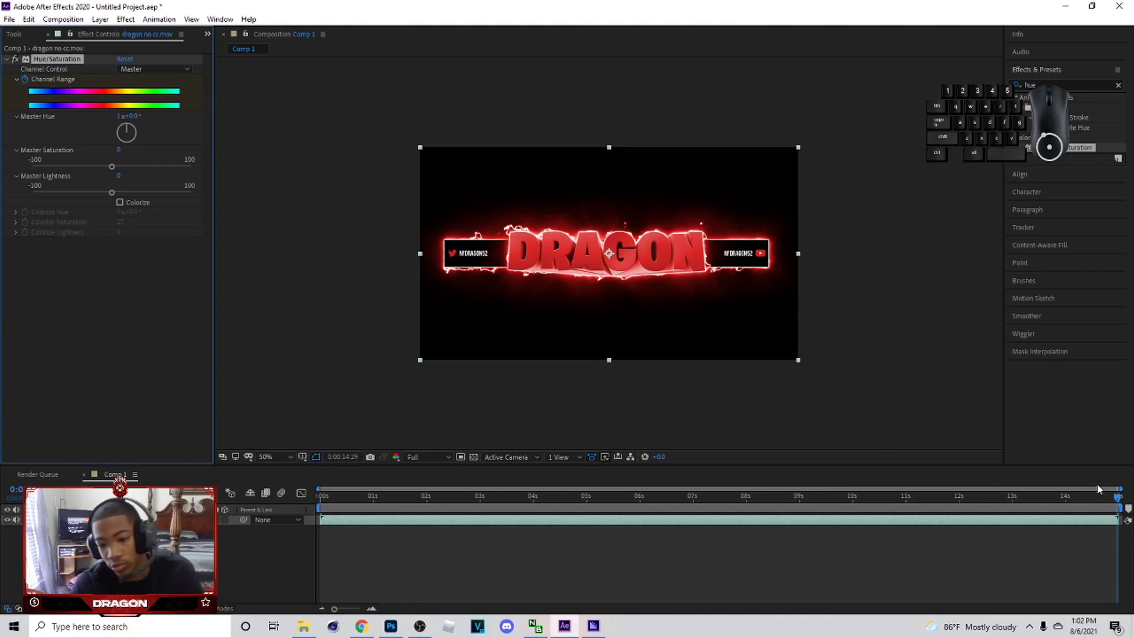
Preview the composition from the start and scrub through to its end to check the hue animation
{"action": "key", "text": "u"}
{"action": "left_click_drag", "start_coordinate": [1118, 497], "coordinate": [323, 522]}
{"action": "key", "text": "space"}
{"action": "key", "text": "space"}
{"action": "key", "text": "space"}
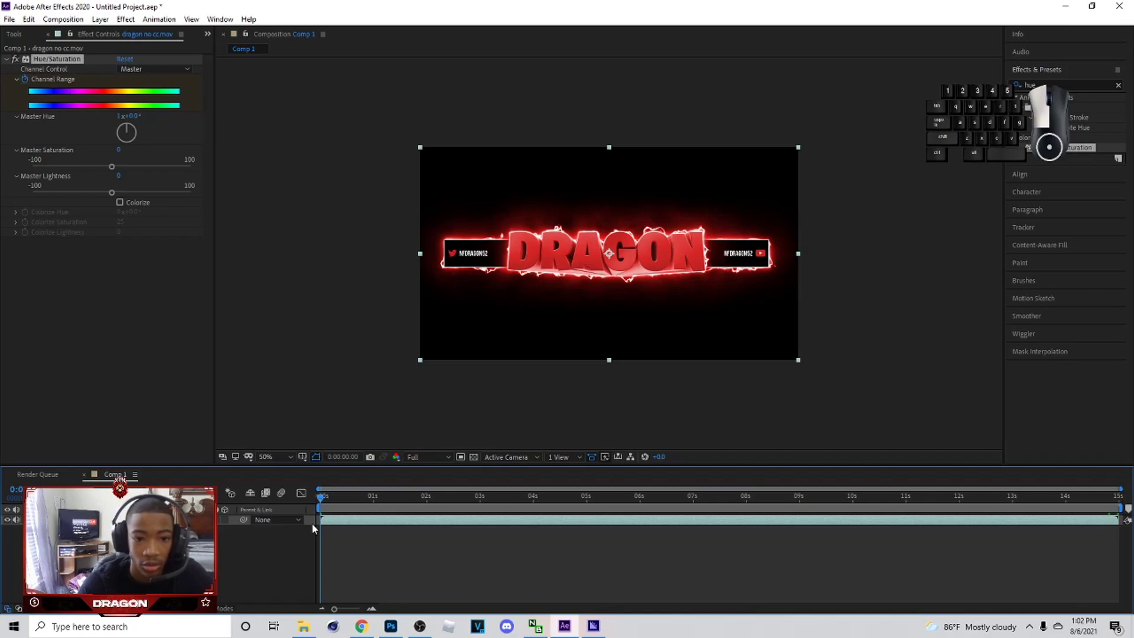
{"action": "left_click_drag", "start_coordinate": [313, 523], "coordinate": [615, 561]}
{"action": "left_click", "coordinate": [662, 594]}
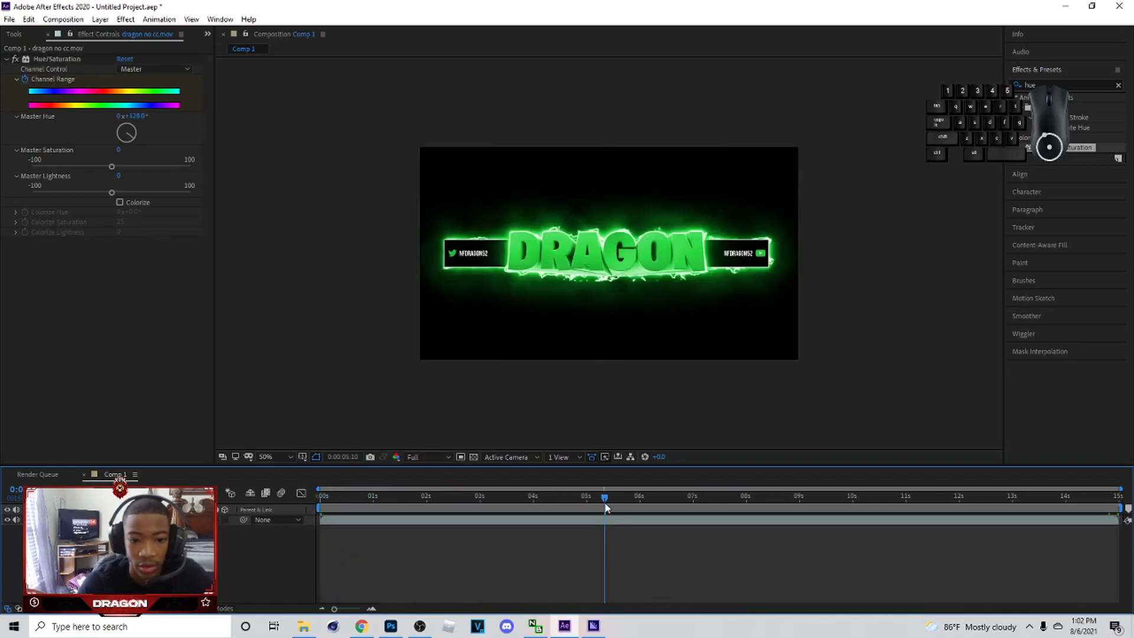
{"action": "left_click_drag", "start_coordinate": [608, 501], "coordinate": [998, 565]}
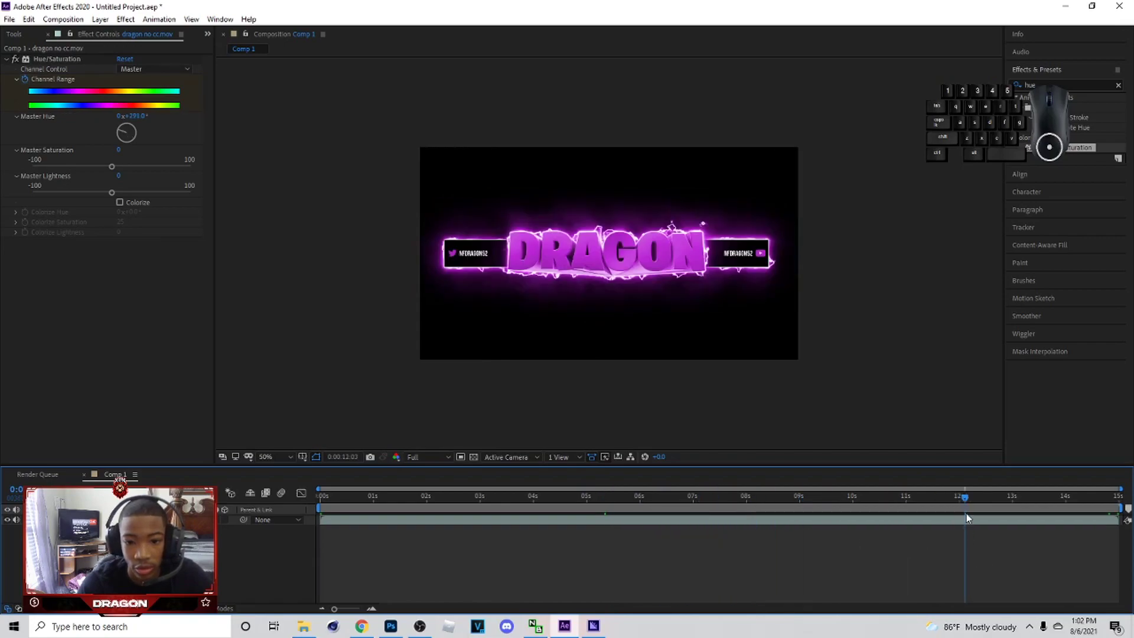
{"action": "left_click_drag", "start_coordinate": [966, 499], "coordinate": [1123, 526]}
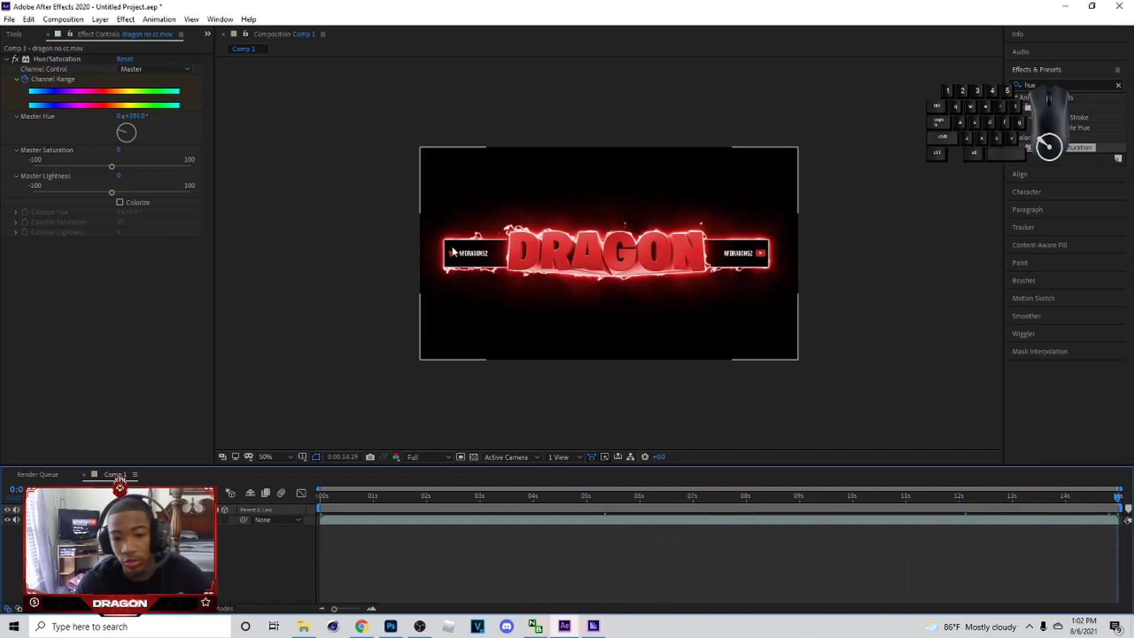
Add Comp 1 to the Adobe Media Encoder queue and switch to Adobe Media Encoder
{"action": "left_click", "coordinate": [362, 146]}
{"action": "left_click", "coordinate": [9, 19]}
{"action": "mouse_move", "coordinate": [129, 210]}
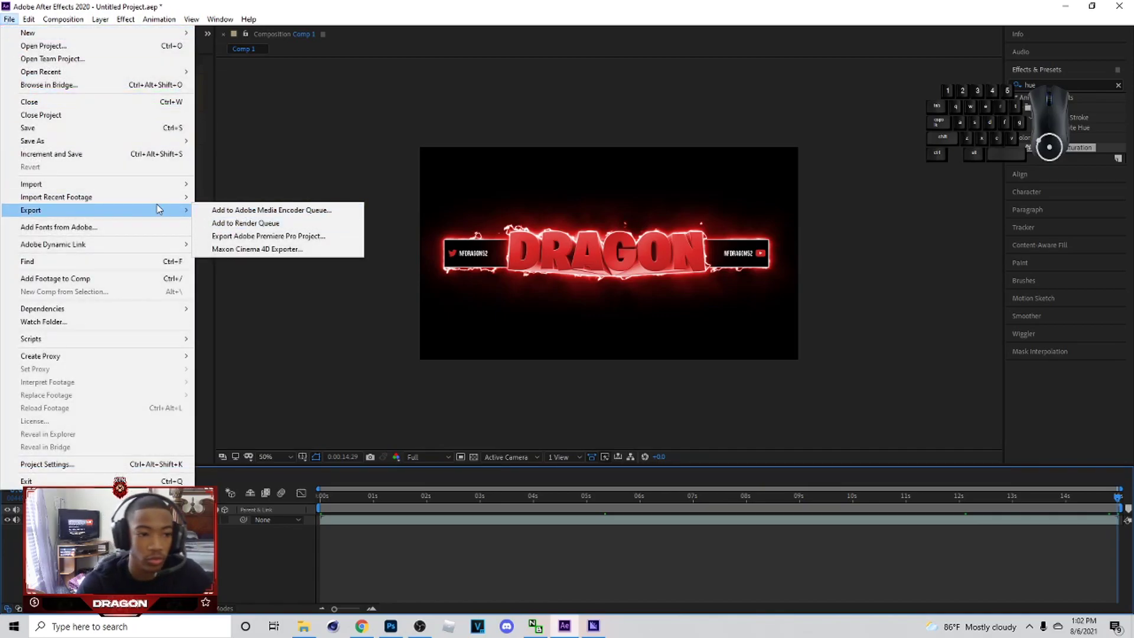
{"action": "left_click", "coordinate": [354, 210]}
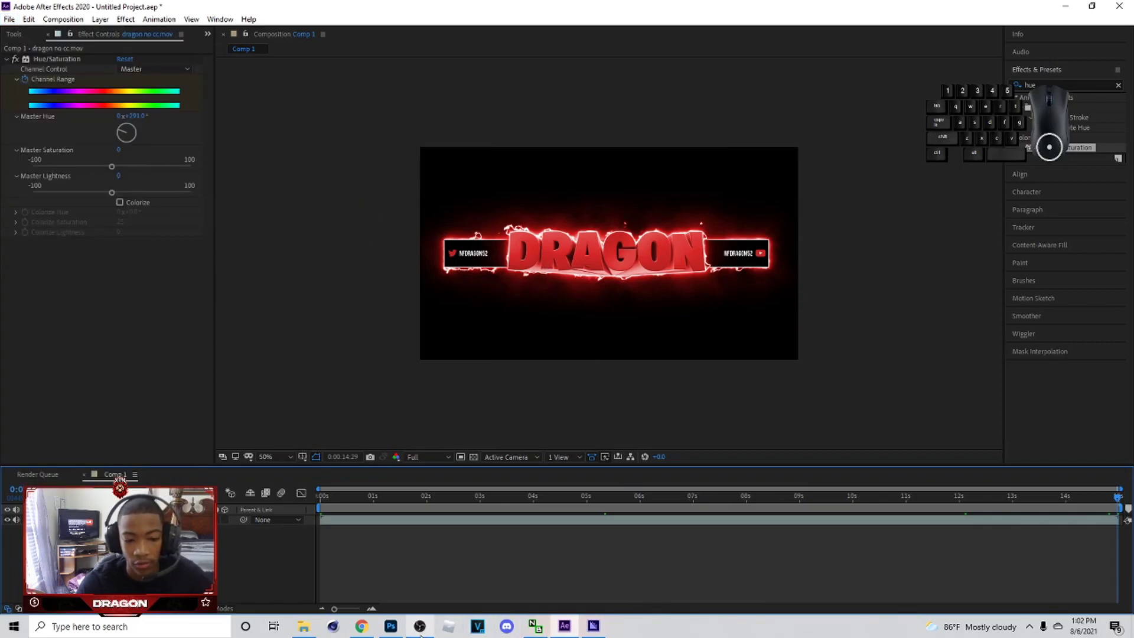
{"action": "mouse_move", "coordinate": [420, 632]}
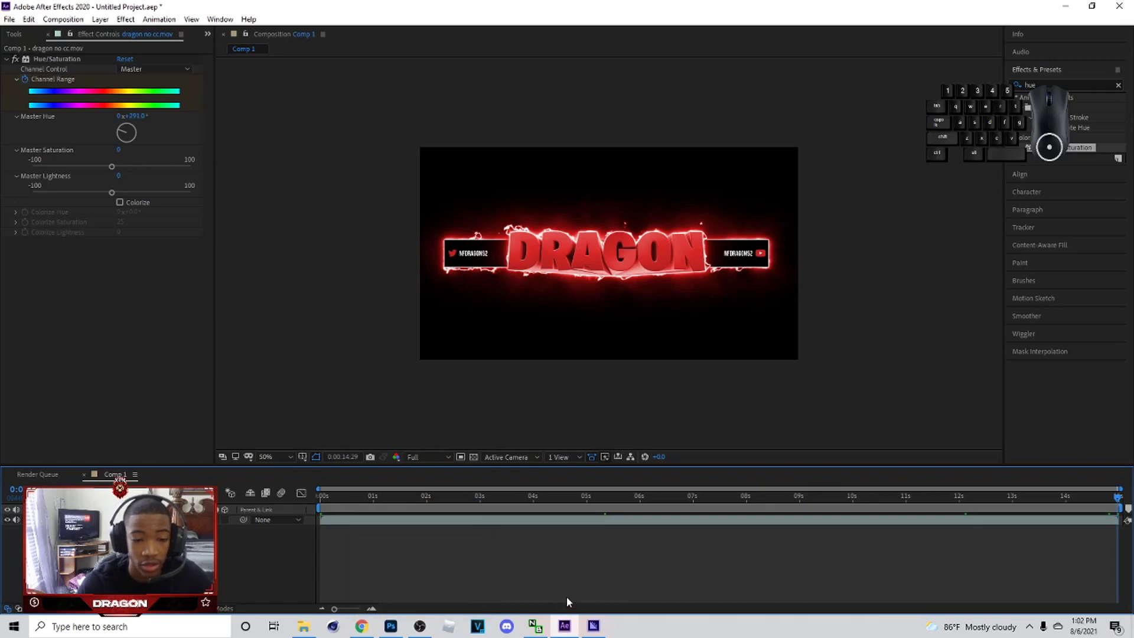
{"action": "left_click", "coordinate": [603, 618]}
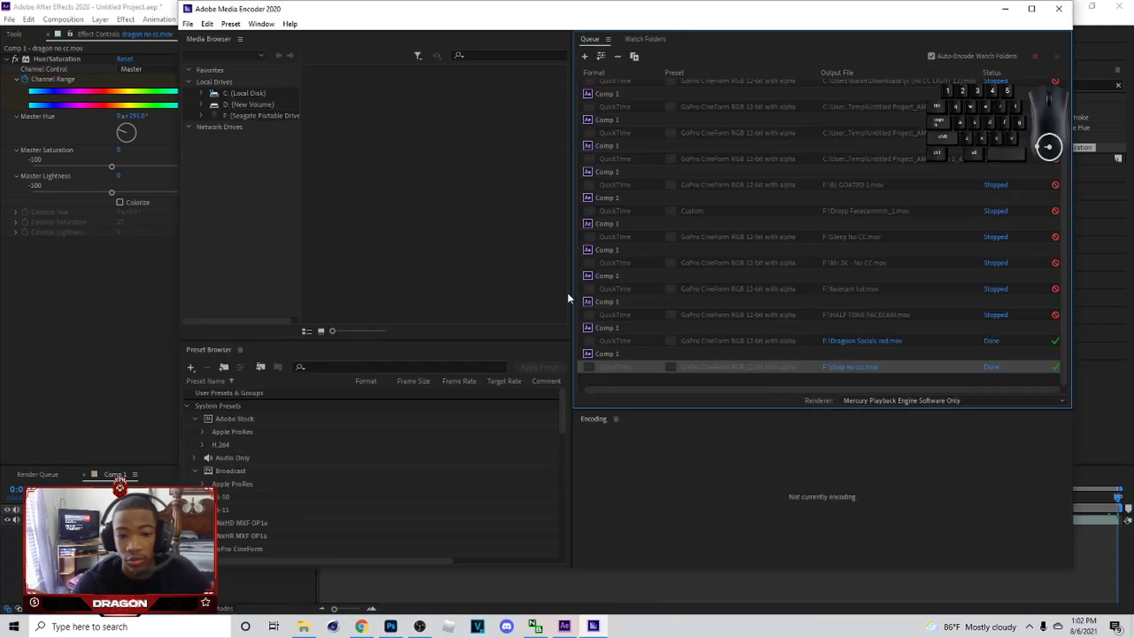
{"action": "left_click", "coordinate": [817, 420]}
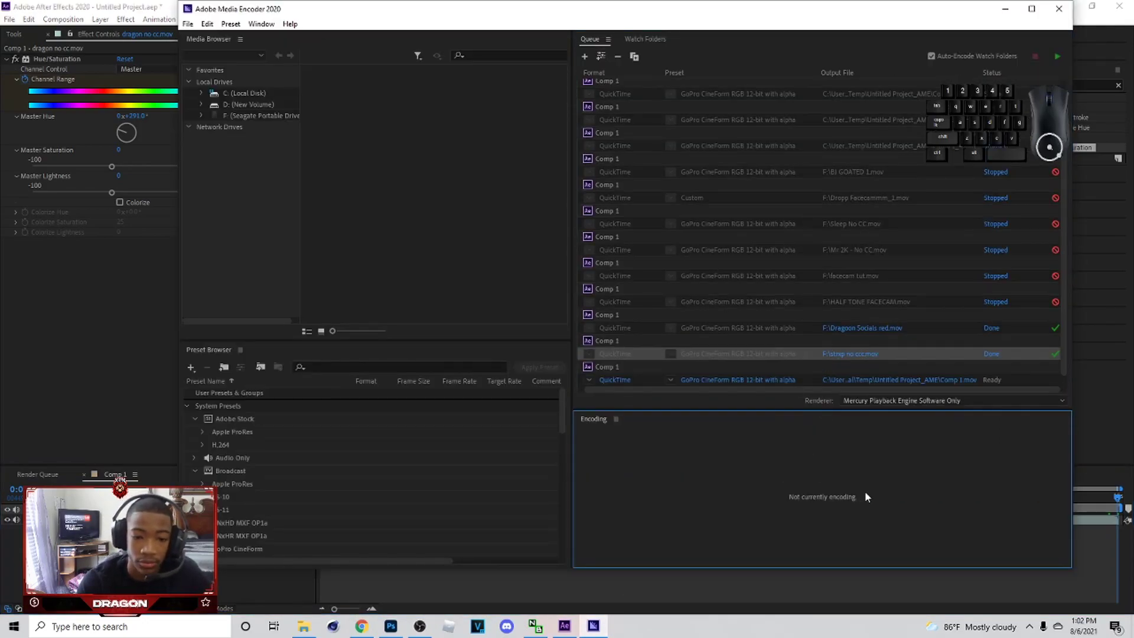
Use the QuickTime format and the GoPro CineForm RGB 12-bit with alpha preset for the newly queued Comp 1
{"action": "left_click", "coordinate": [1003, 378]}
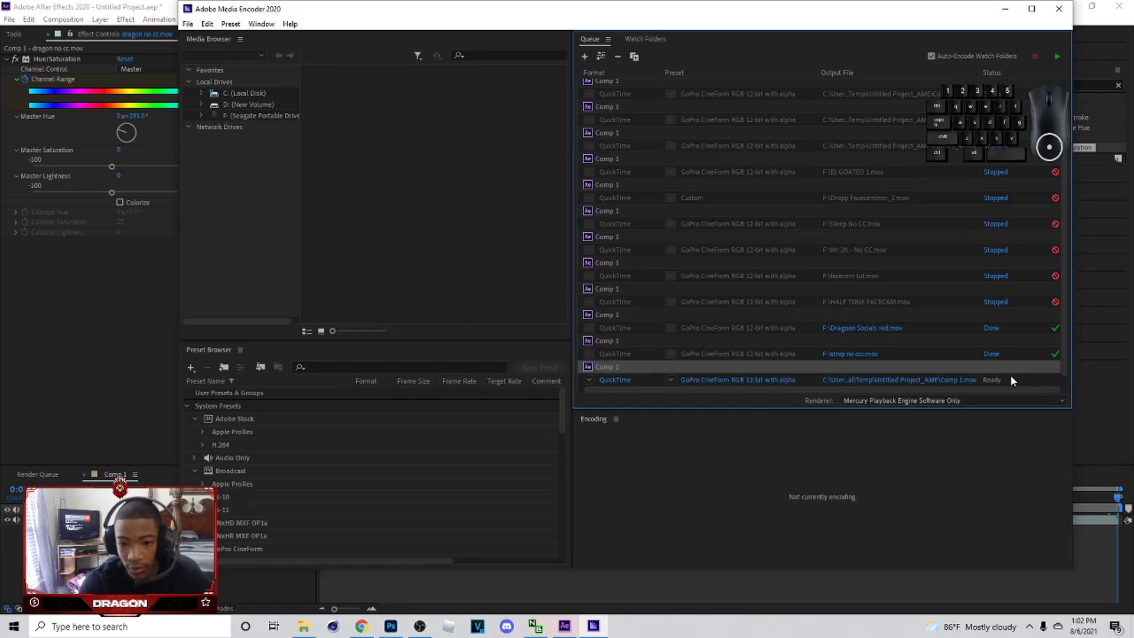
{"action": "left_click", "coordinate": [589, 380]}
{"action": "left_click", "coordinate": [650, 302]}
{"action": "left_click", "coordinate": [670, 379]}
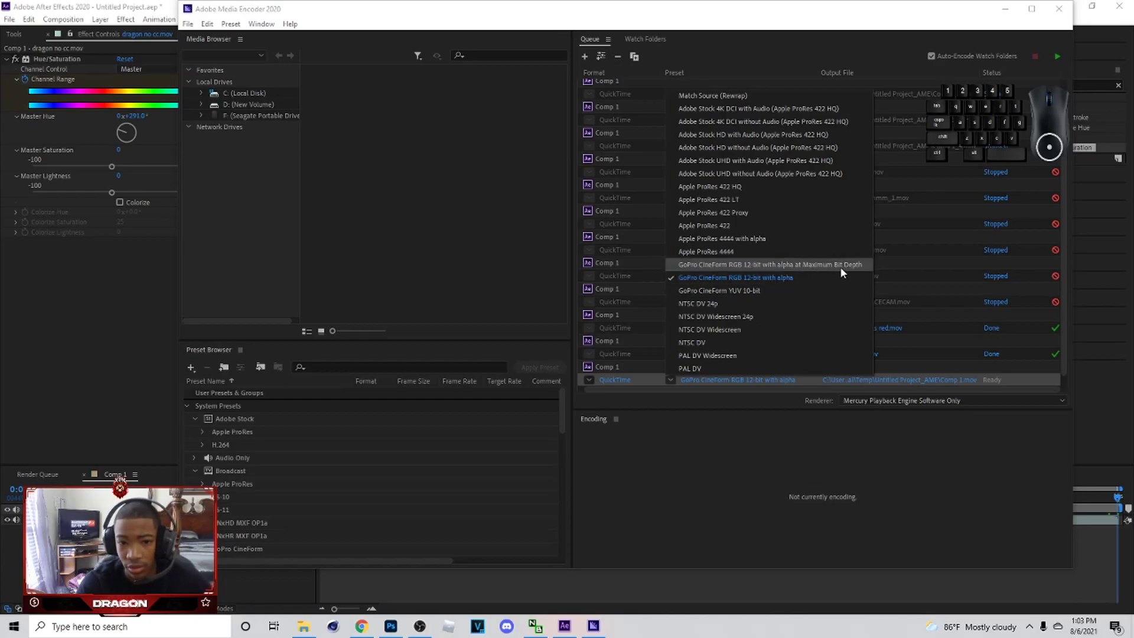
{"action": "left_click", "coordinate": [809, 441]}
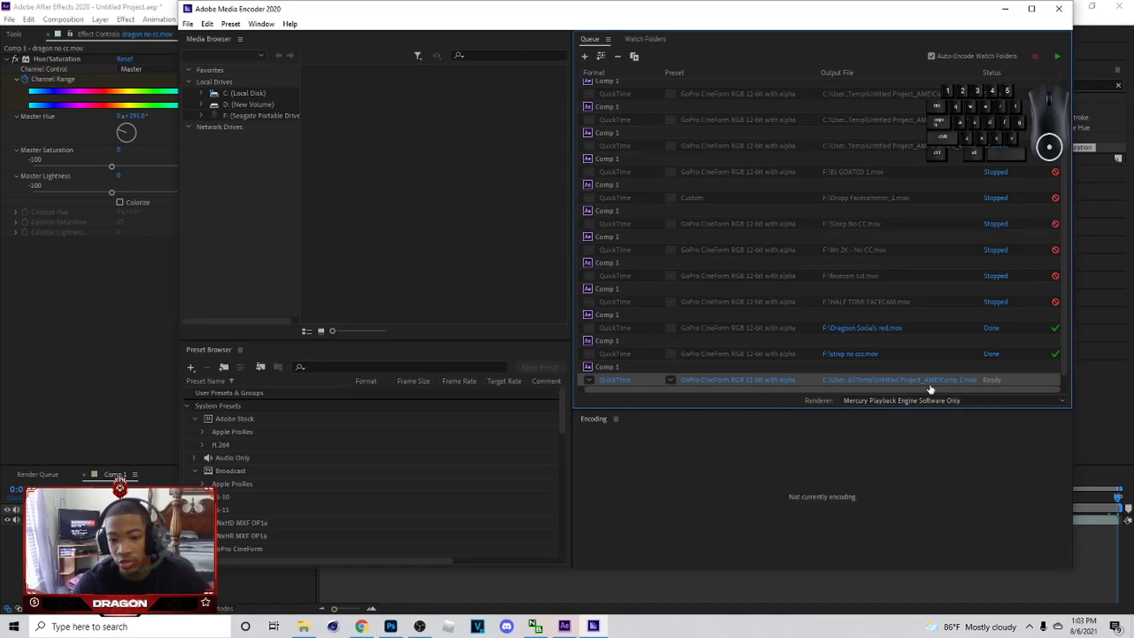
Set the queued Comp 1's output file to Dragon color change on the Seagate Portable Drive (F:) and start encoding the queue
{"action": "left_click", "coordinate": [906, 380]}
{"action": "scroll", "coordinate": [212, 266], "scroll_direction": "down", "scroll_amount": 10}
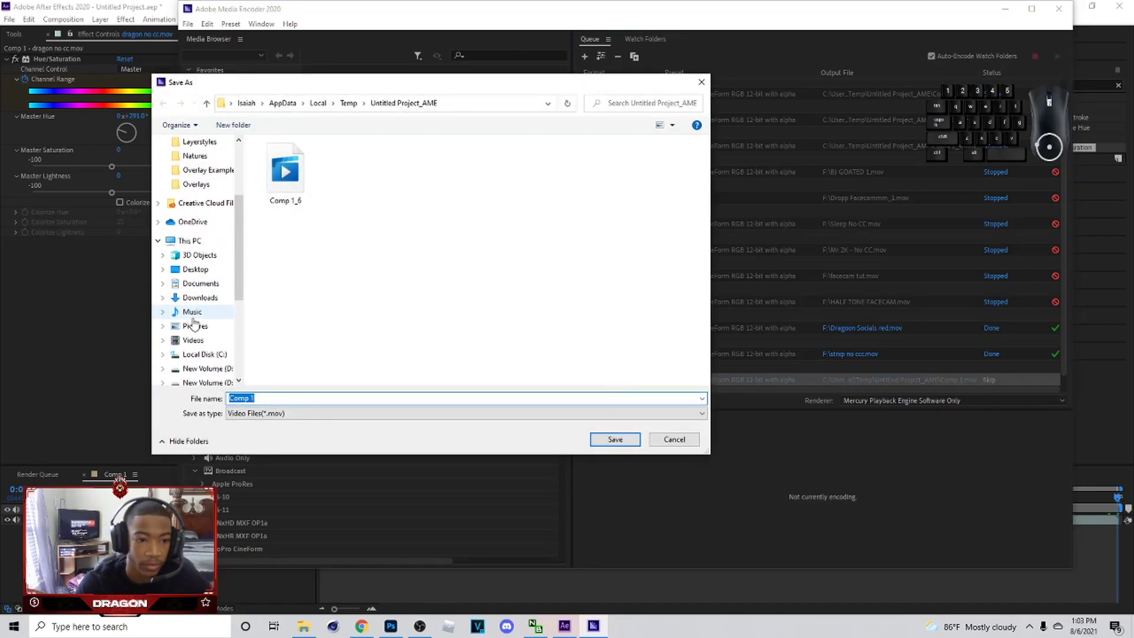
{"action": "left_click", "coordinate": [212, 263]}
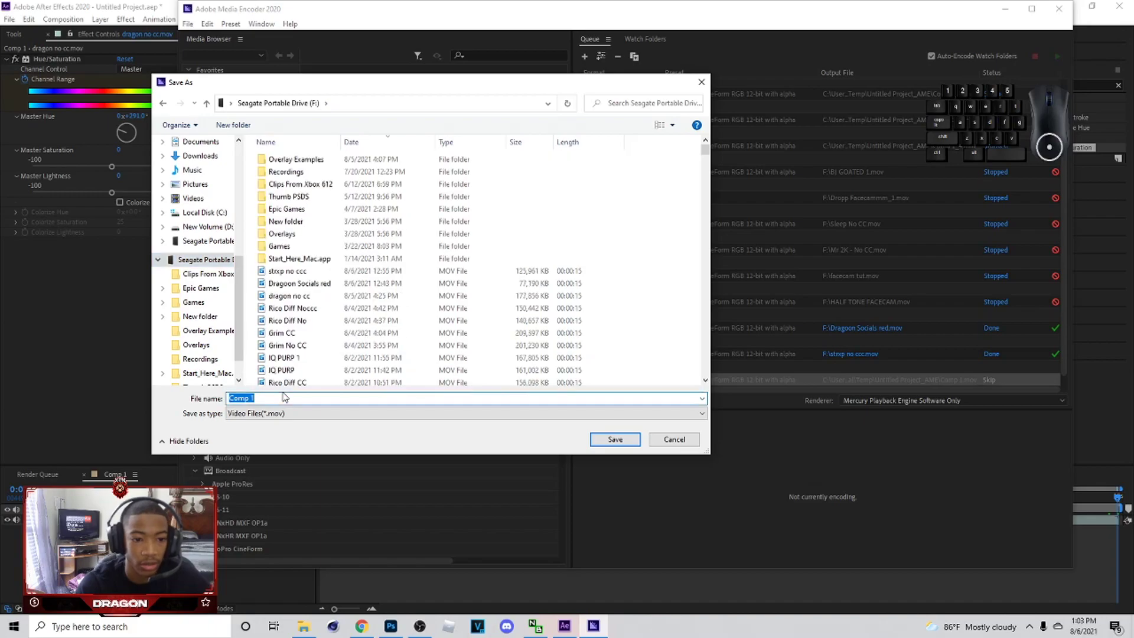
{"action": "type", "text": "Dragob"}
{"action": "key", "text": "BackSpace"}
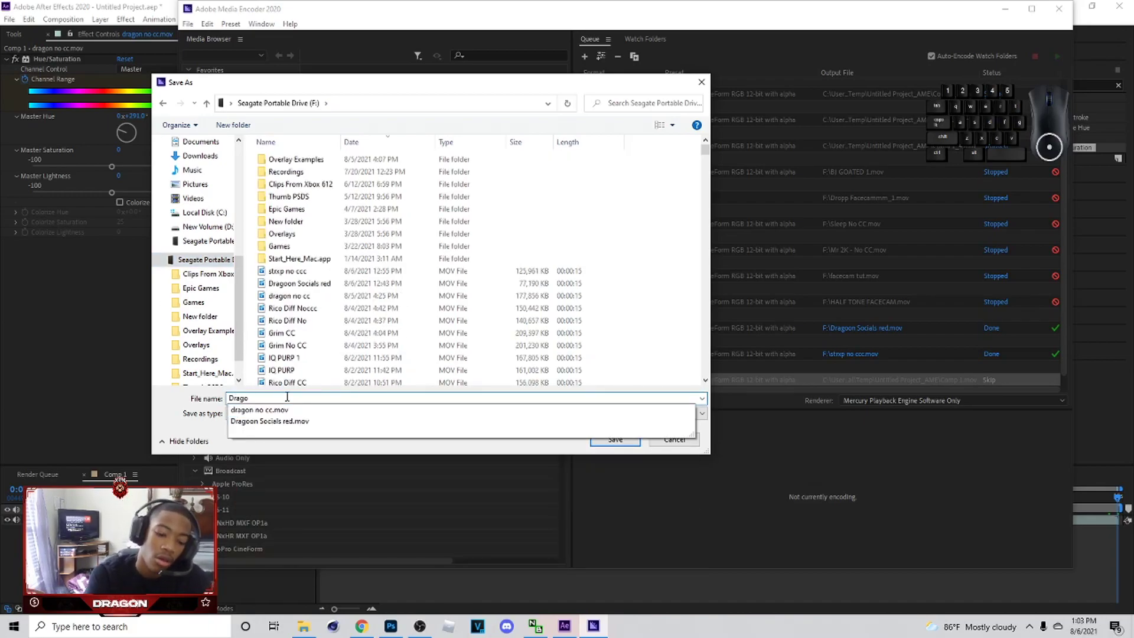
{"action": "type", "text": "n color ch"}
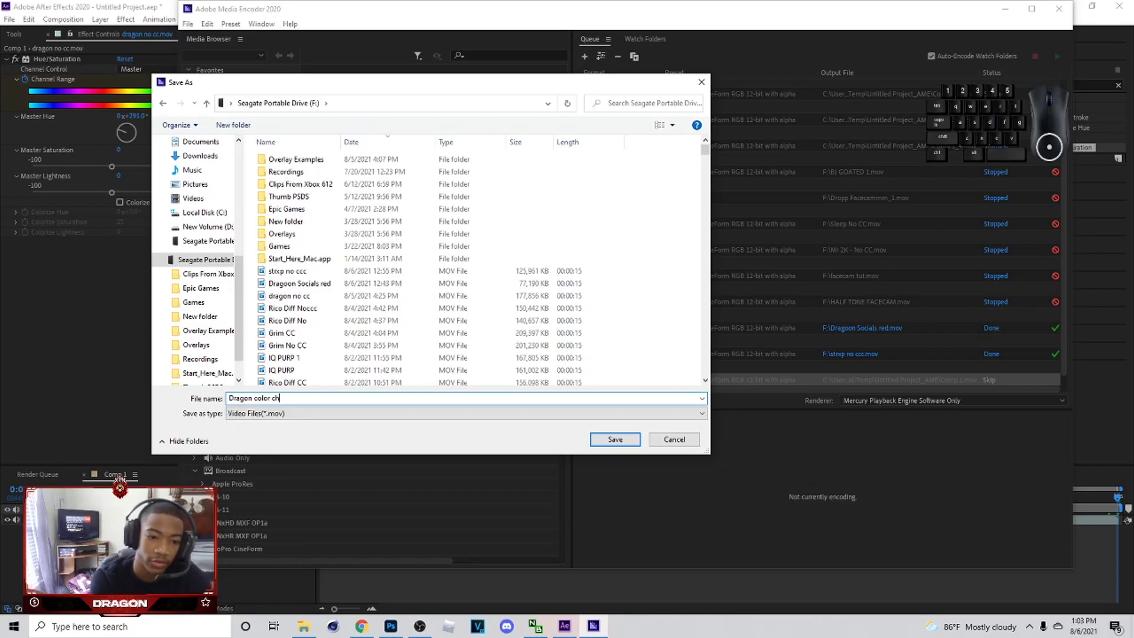
{"action": "type", "text": "ange"}
{"action": "key", "text": "Return"}
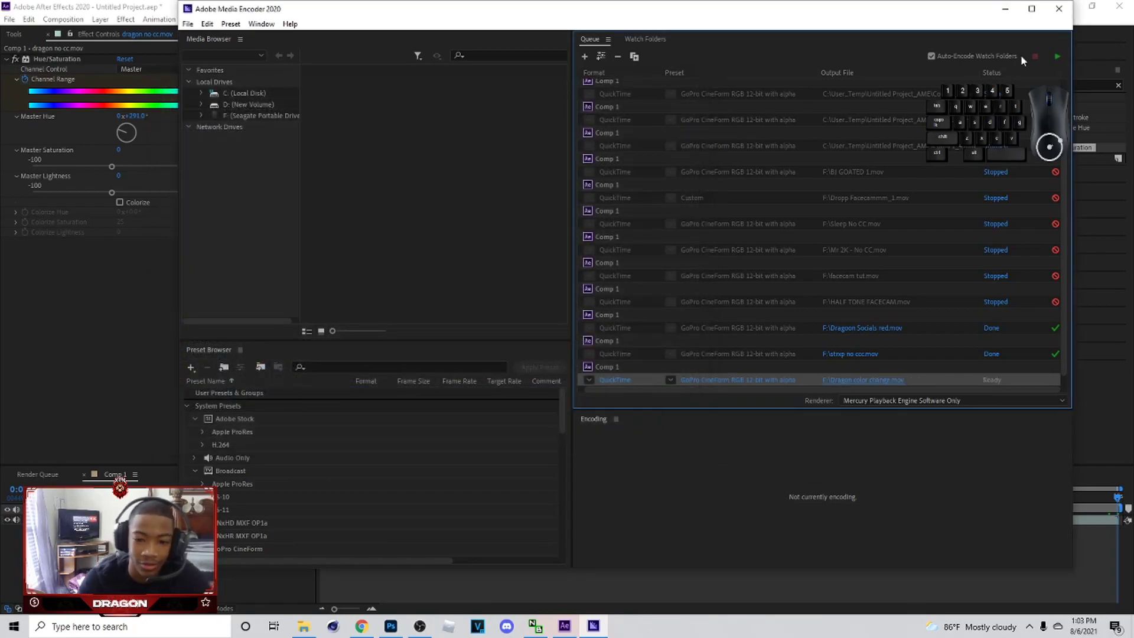
{"action": "left_click", "coordinate": [1057, 58]}
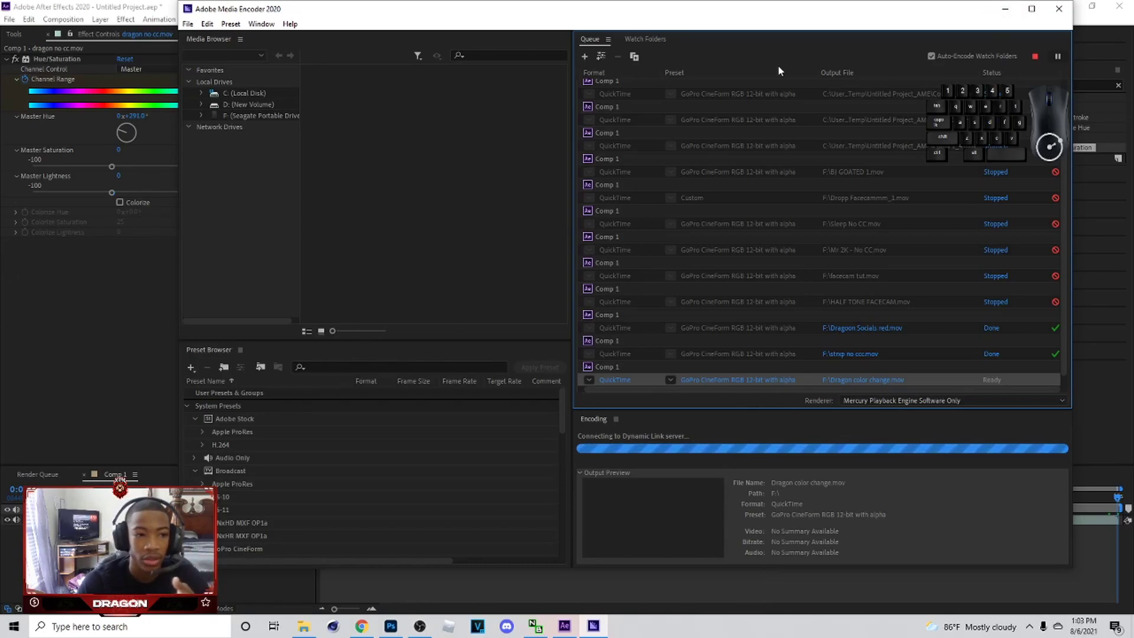
{"action": "left_click_drag", "start_coordinate": [969, 15], "coordinate": [865, 16]}
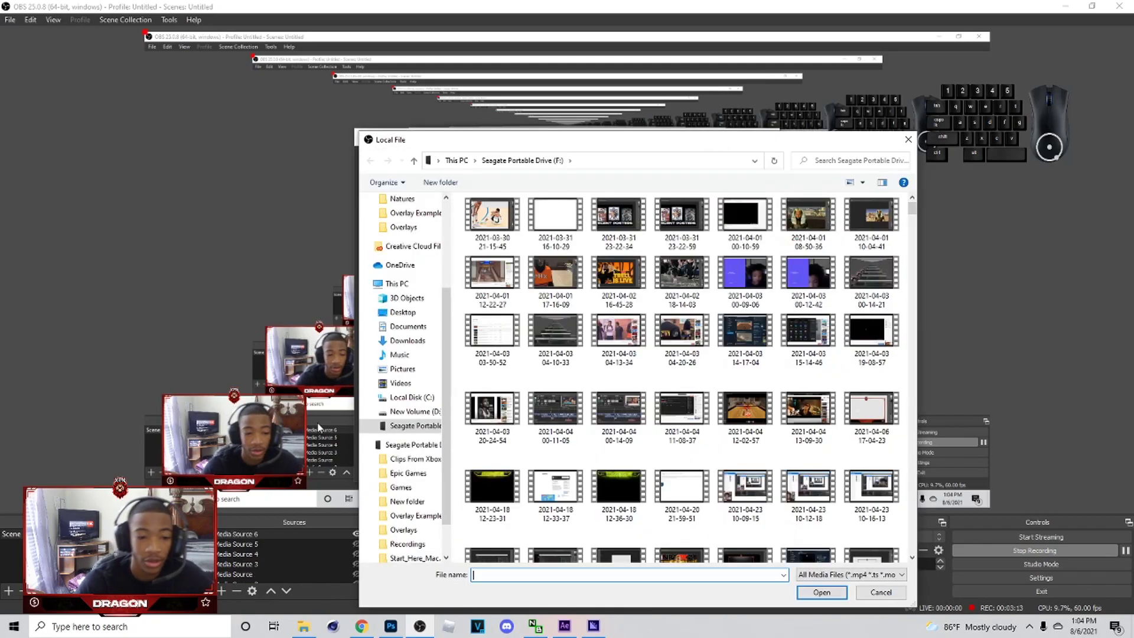
Load Dragon color change from the Seagate Portable Drive (F:) as the local file of Media Source 6 and accept its properties
{"action": "left_click", "coordinate": [429, 446]}
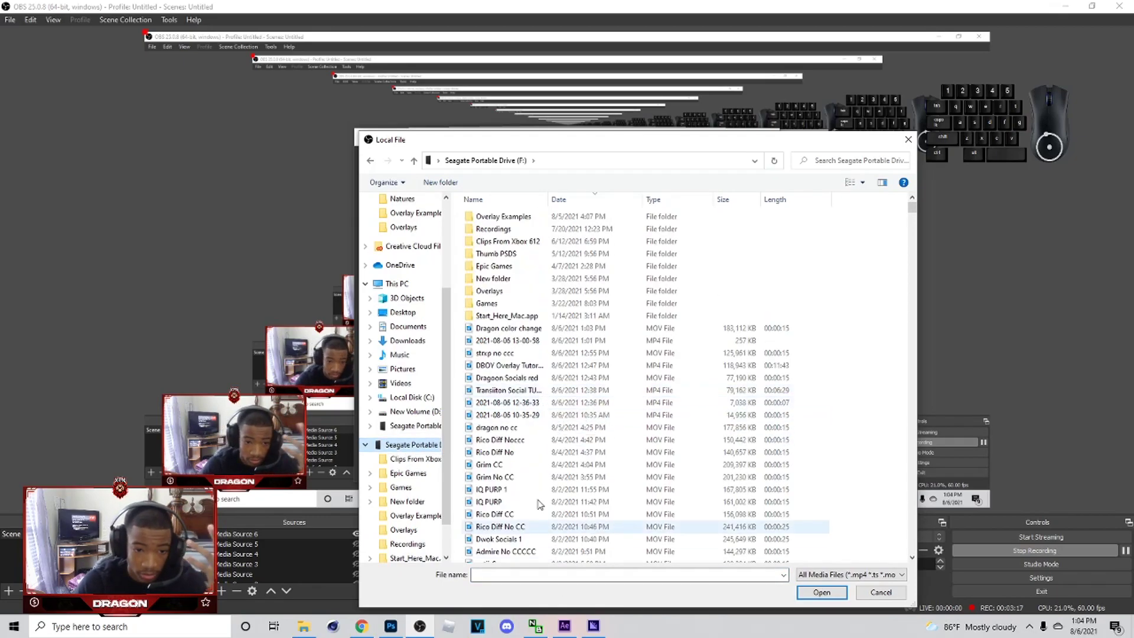
{"action": "left_click", "coordinate": [531, 329]}
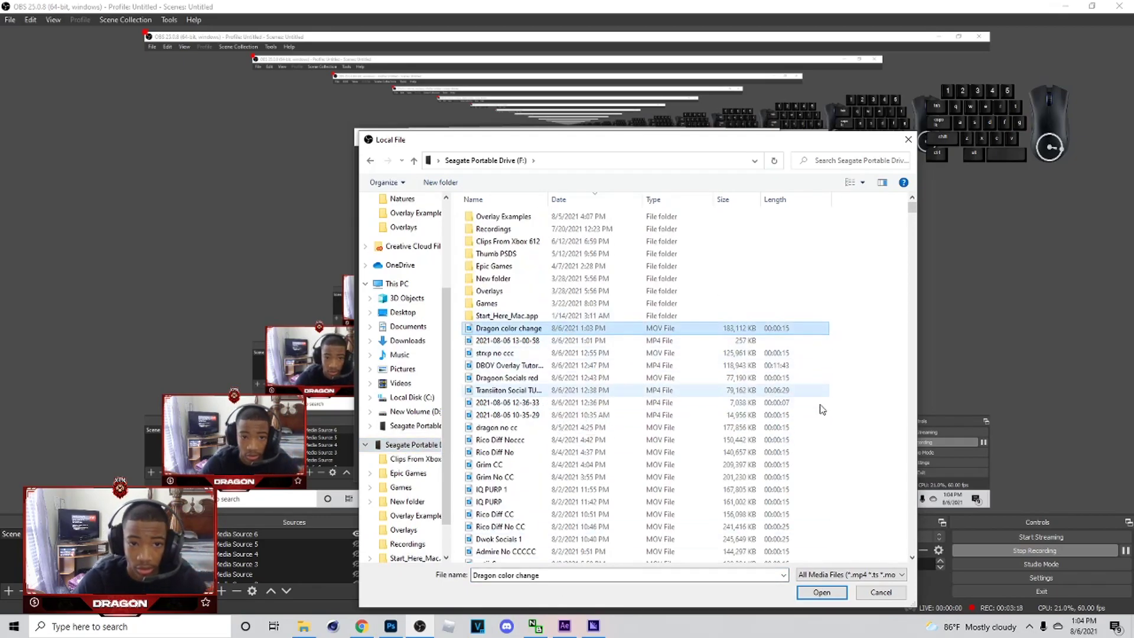
{"action": "left_click", "coordinate": [821, 591]}
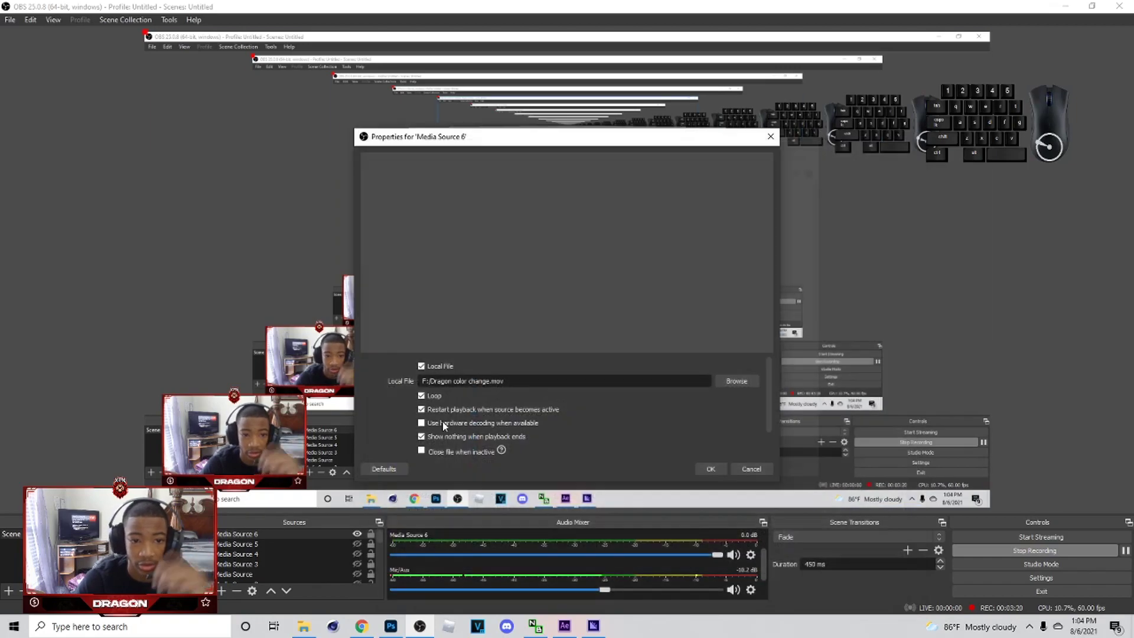
{"action": "left_click", "coordinate": [710, 468]}
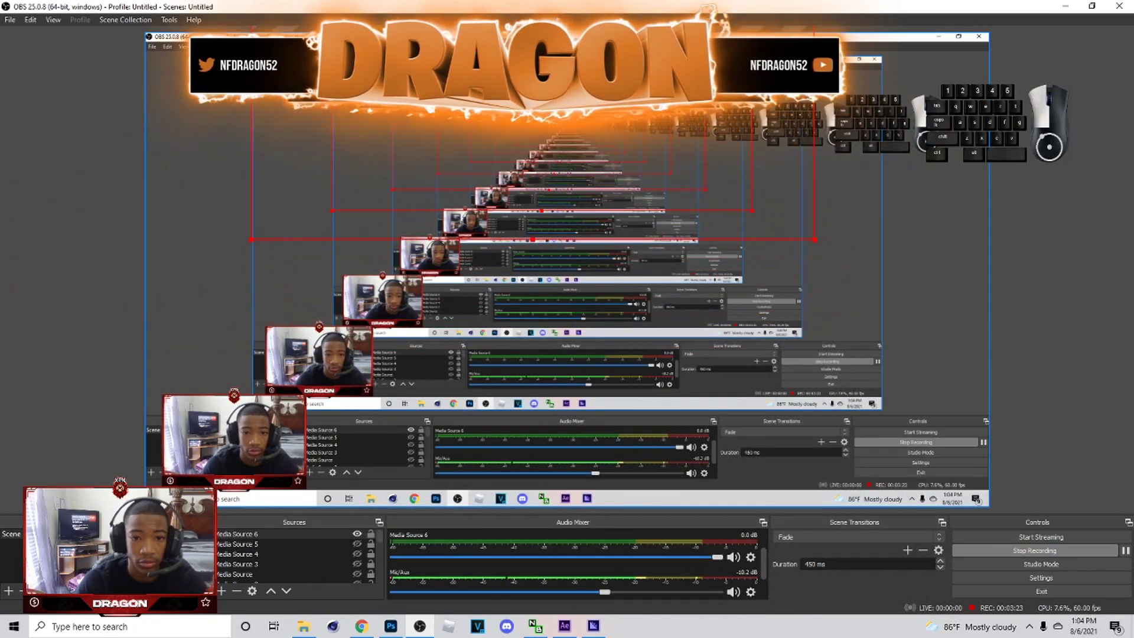
Hide the Display Capture source in the scene
{"action": "scroll", "coordinate": [333, 551], "scroll_direction": "down", "scroll_amount": 3}
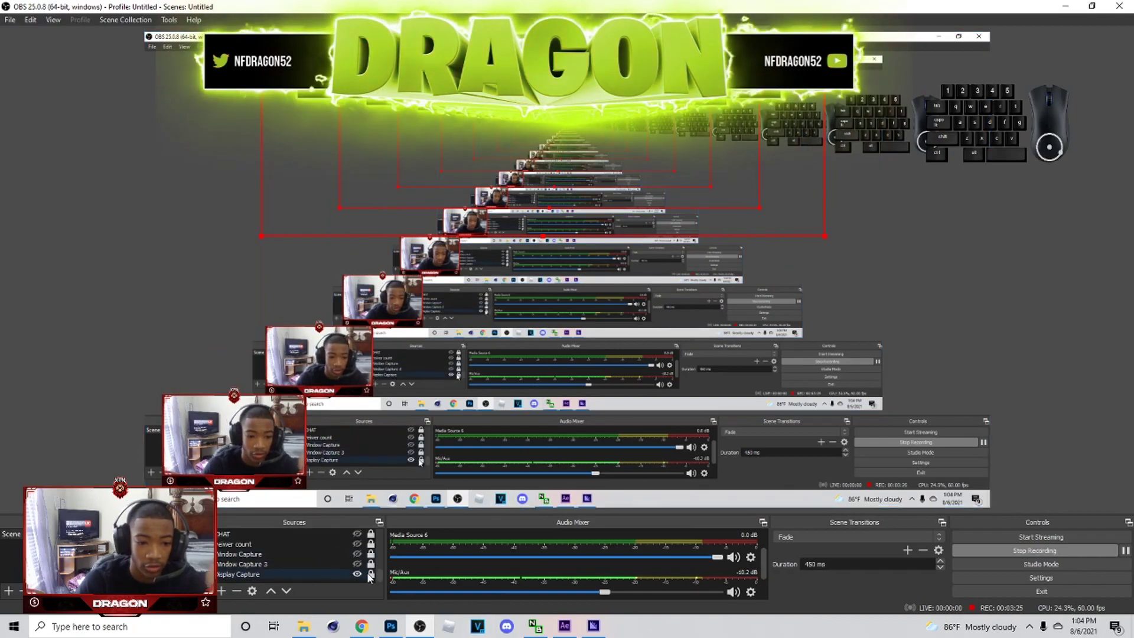
{"action": "left_click", "coordinate": [357, 573]}
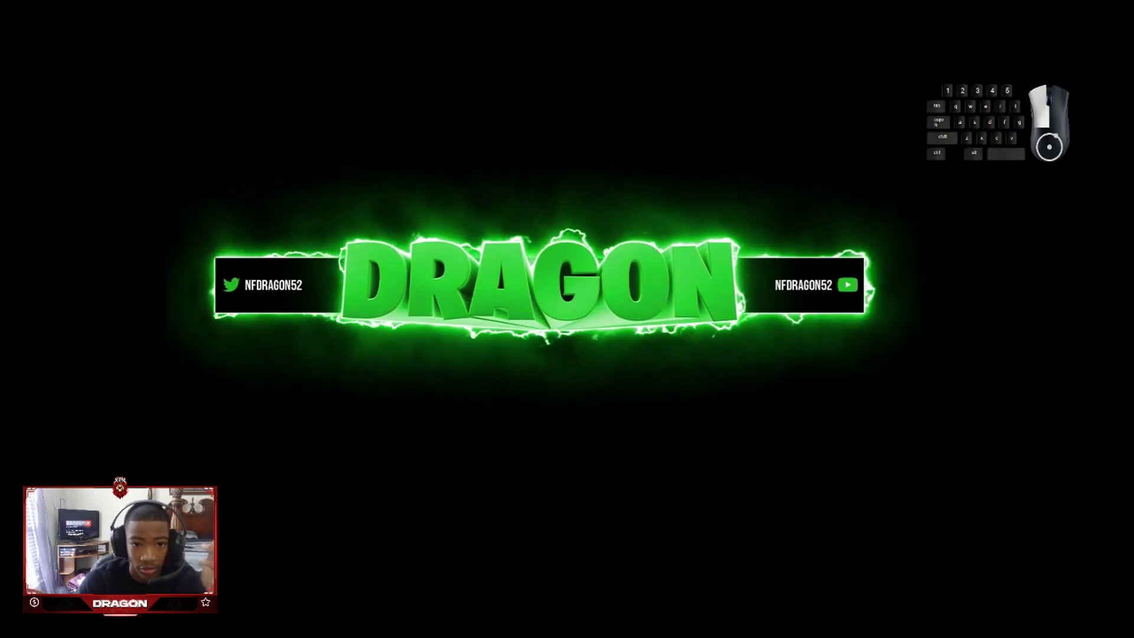